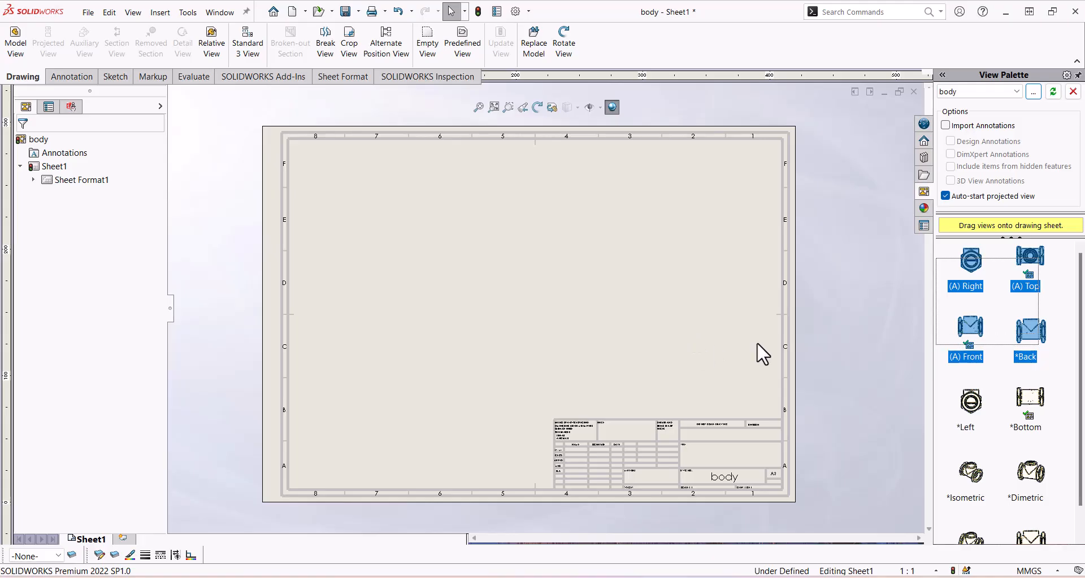
Place the valve body's top view in the lower-left area of the sheet without adding any projected views.
drag(1038, 258, 416, 395)
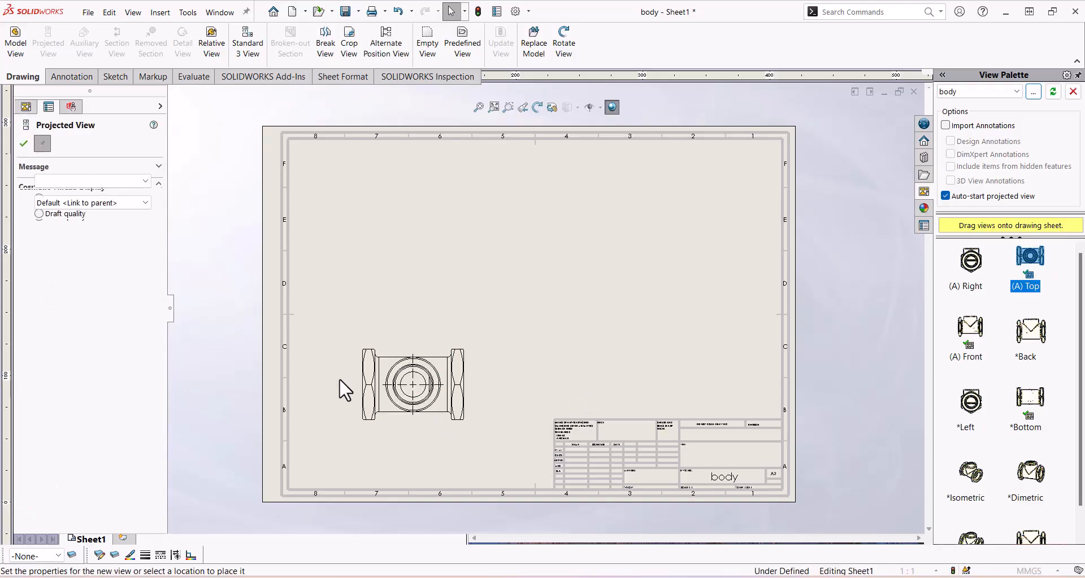
scroll(371, 395, down, 2)
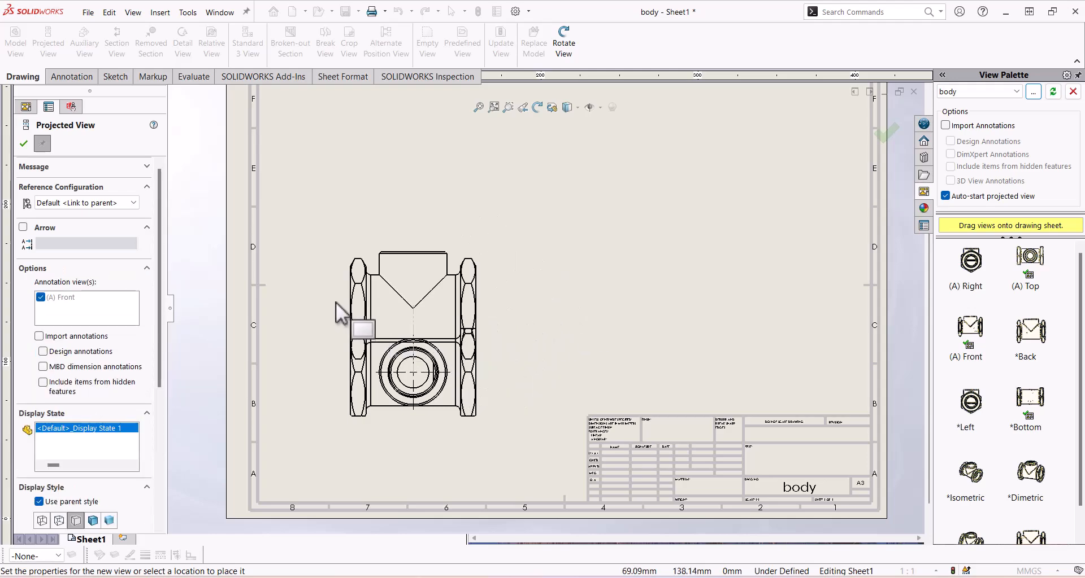
key(Escape)
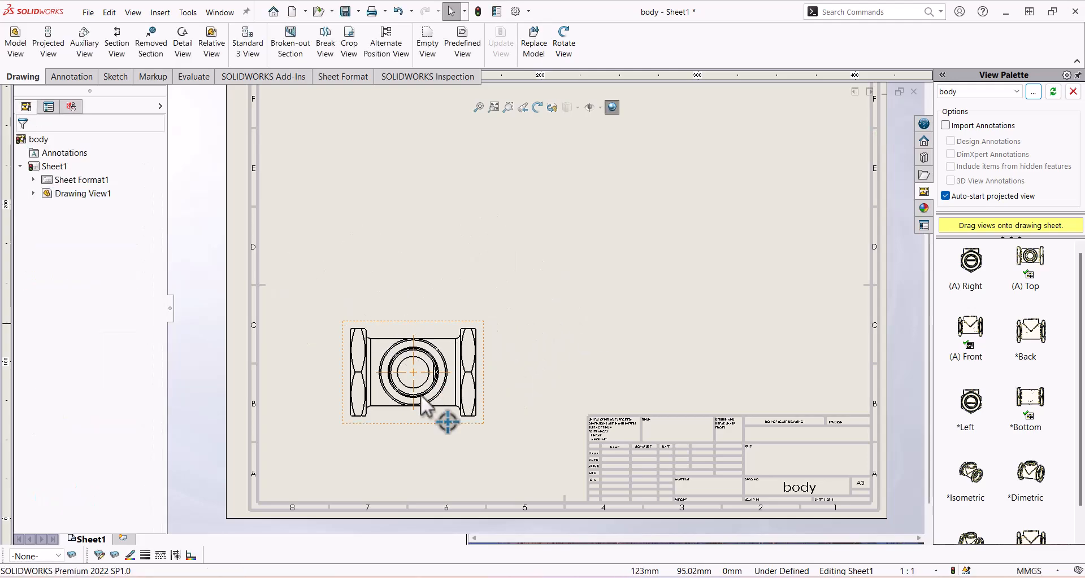
scroll(422, 397, down, 3)
scroll(644, 263, up, 5)
scroll(690, 212, down, 3)
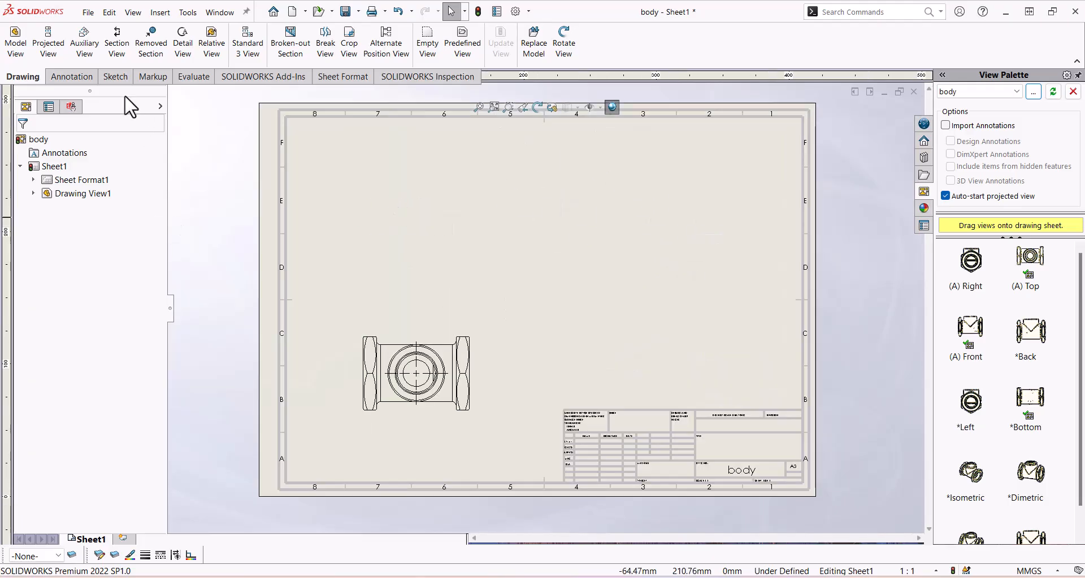
Create a half section through the top view's centre, cutting its lower-right quarter, and place the section view above it.
click(120, 57)
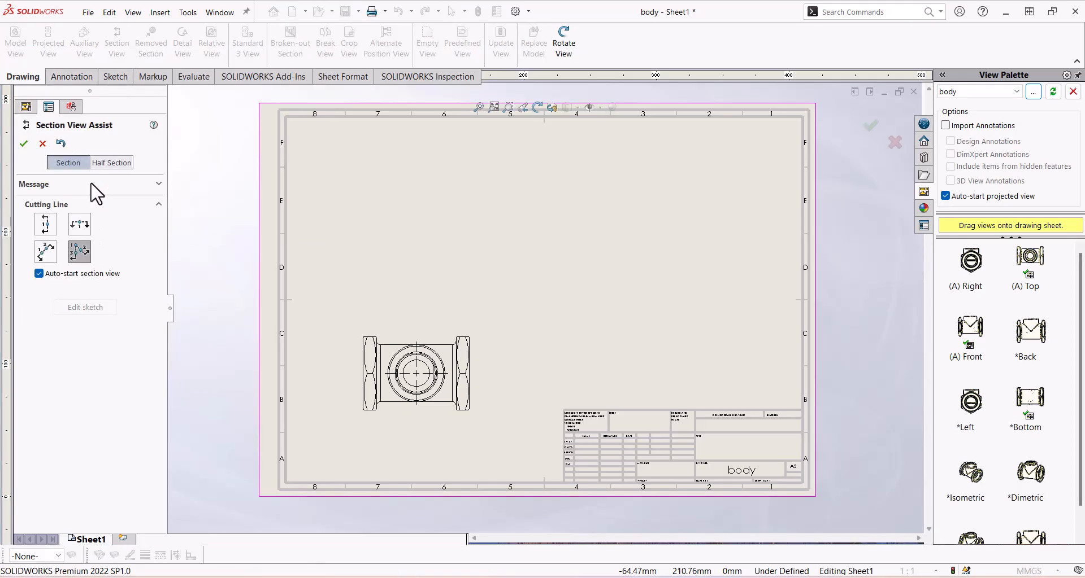
click(113, 163)
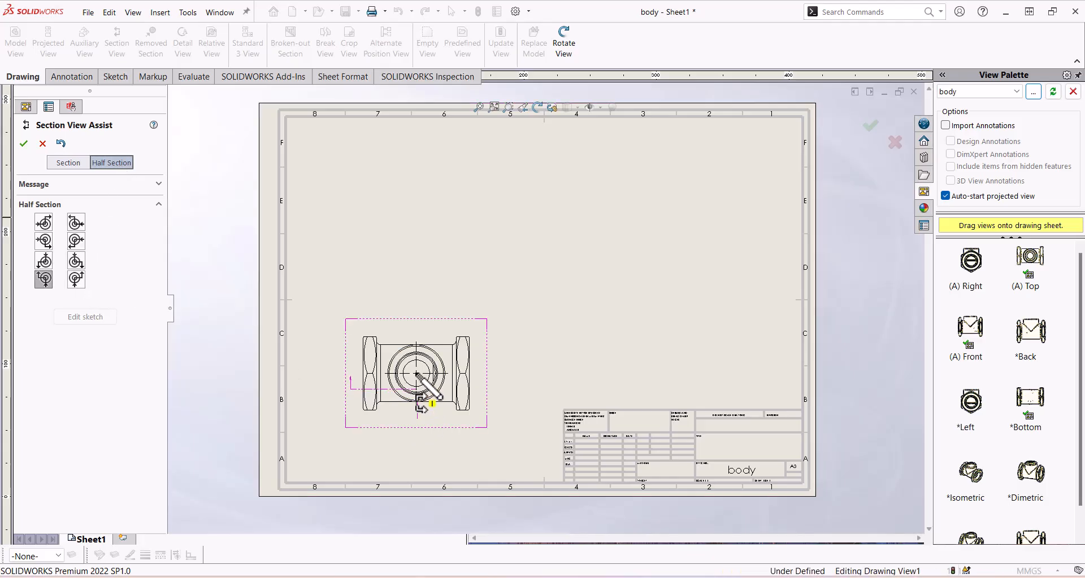
click(77, 281)
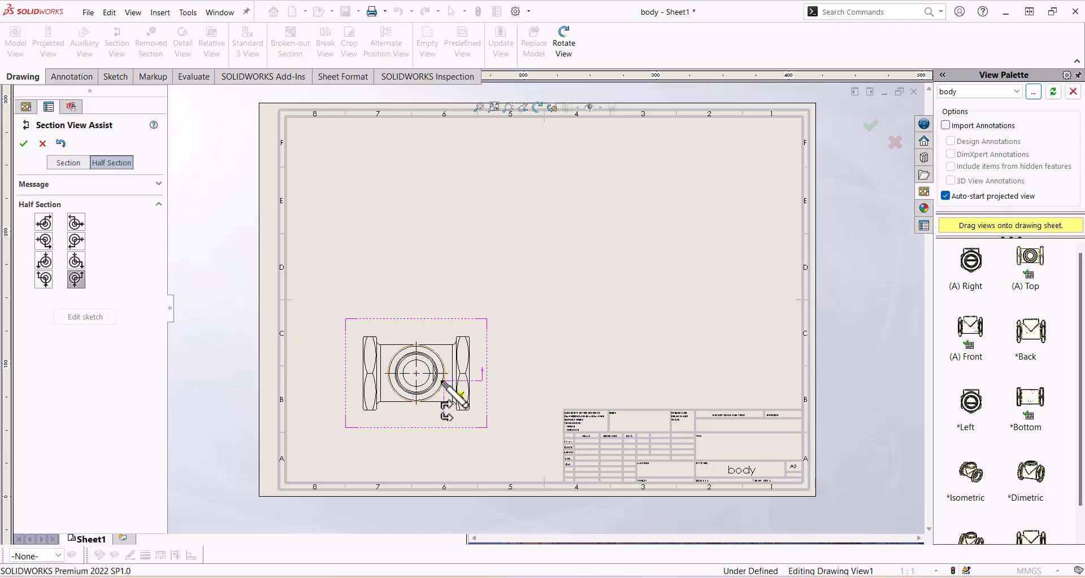
click(417, 374)
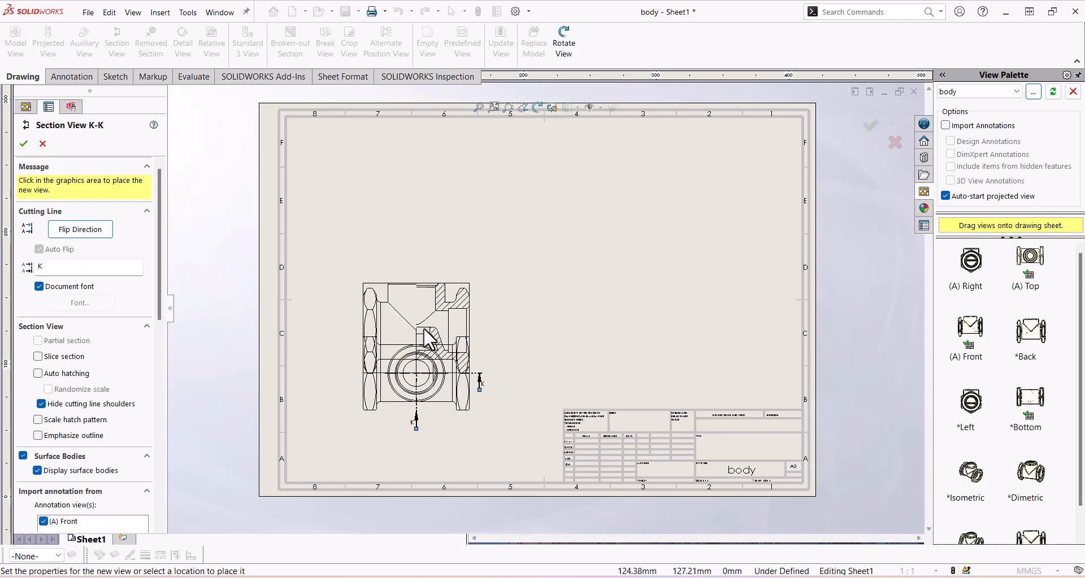
click(435, 240)
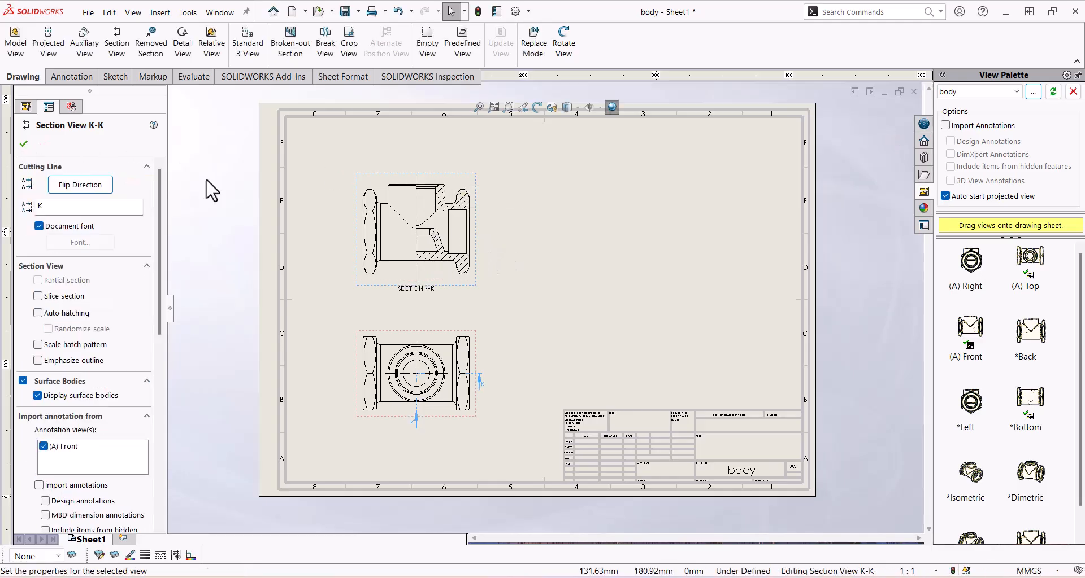
Turn the section view above the top view into an isometric section view.
click(448, 276)
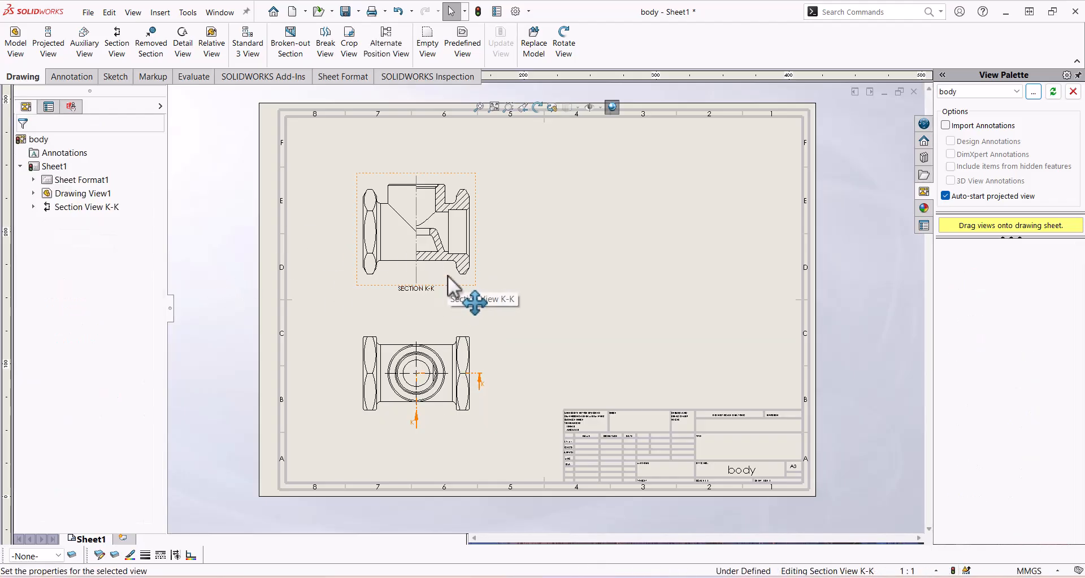
right_click(448, 277)
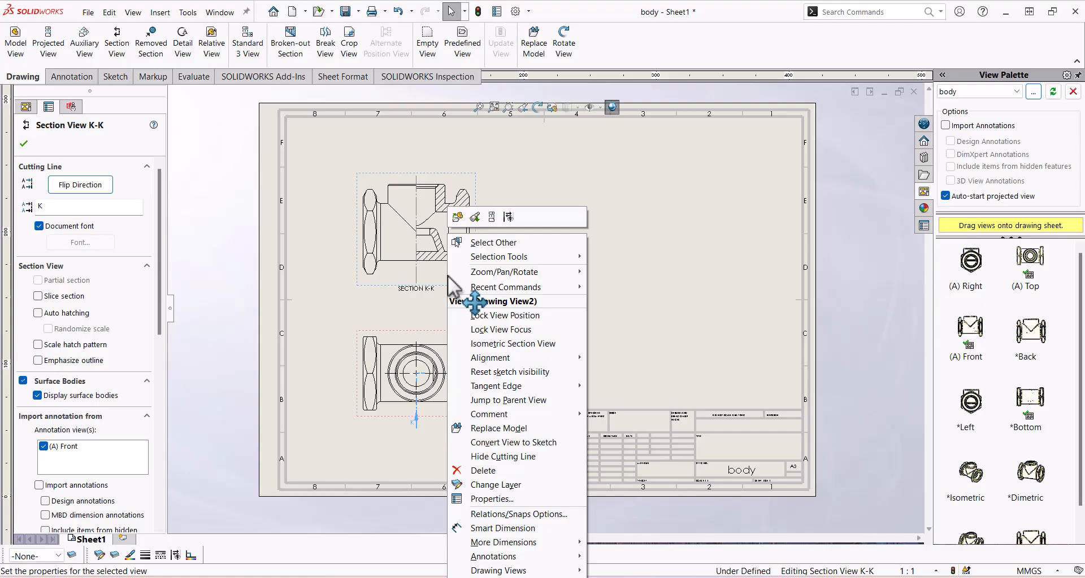
click(549, 344)
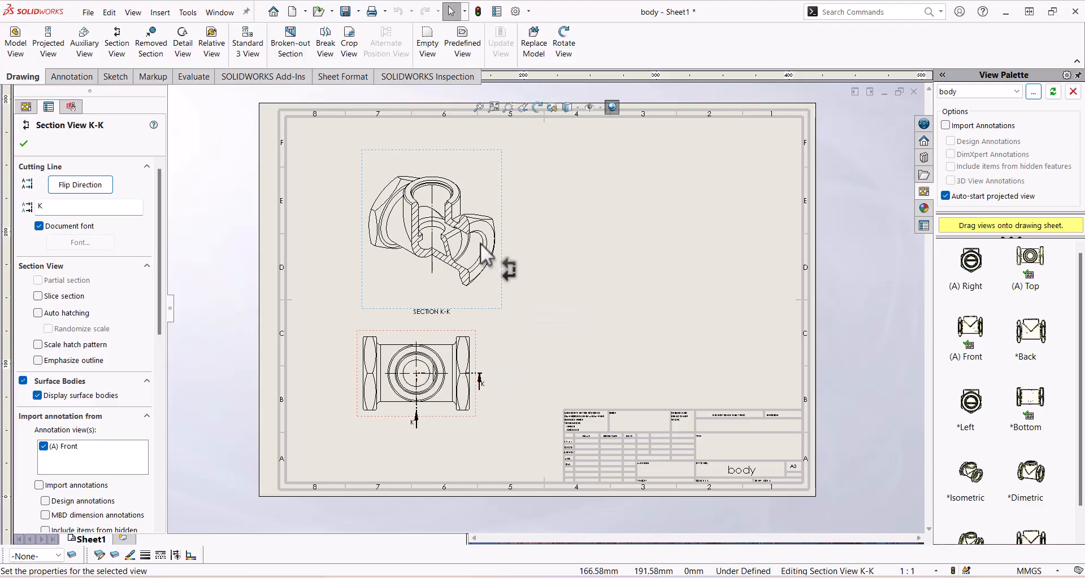
Break the isometric section view's alignment with the top view and move it to the sheet's right half, above the title block.
drag(501, 304, 588, 311)
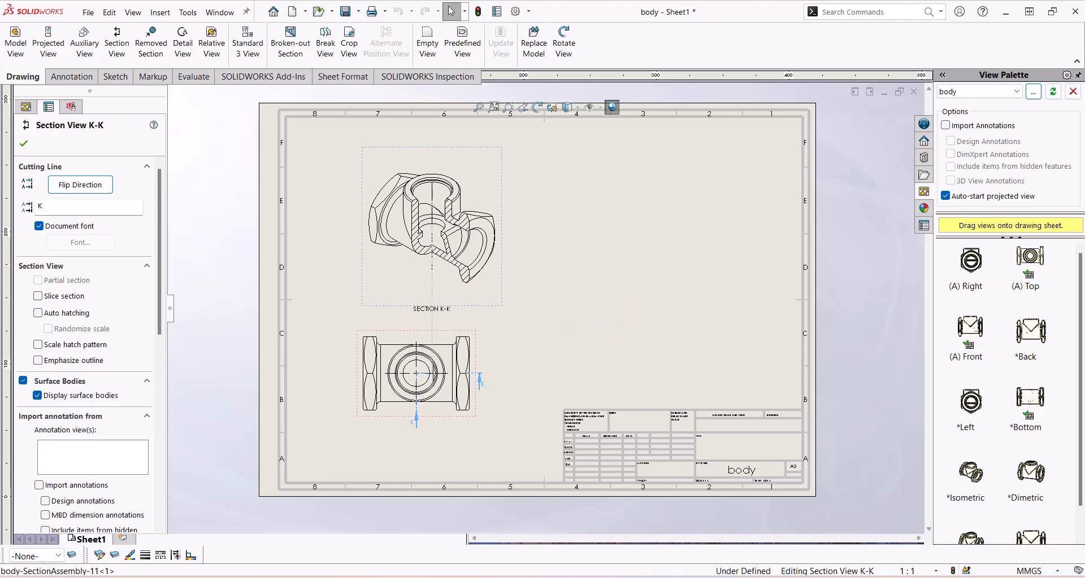
right_click(497, 305)
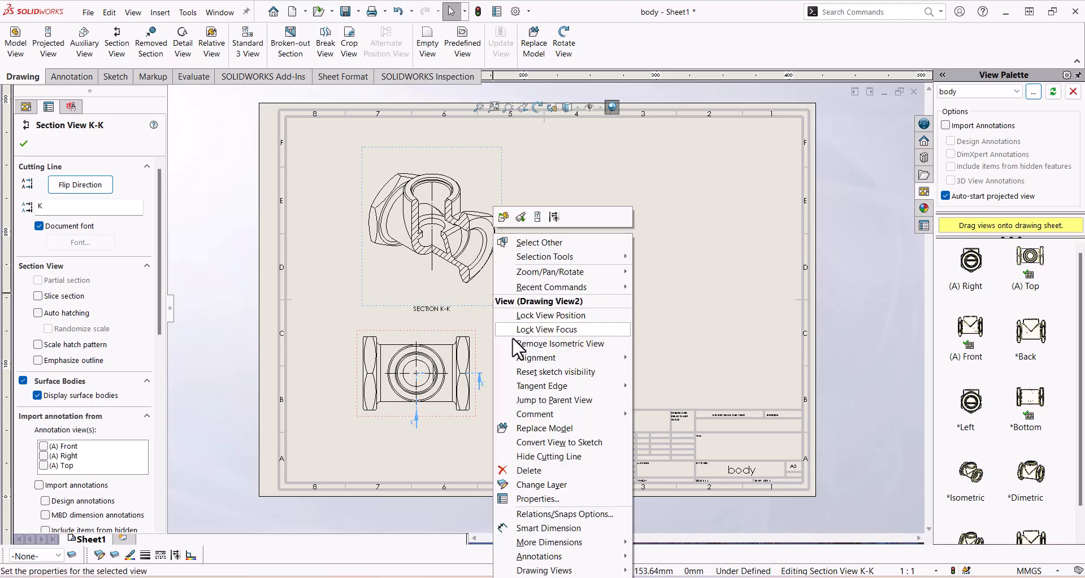
mouse_move(612, 358)
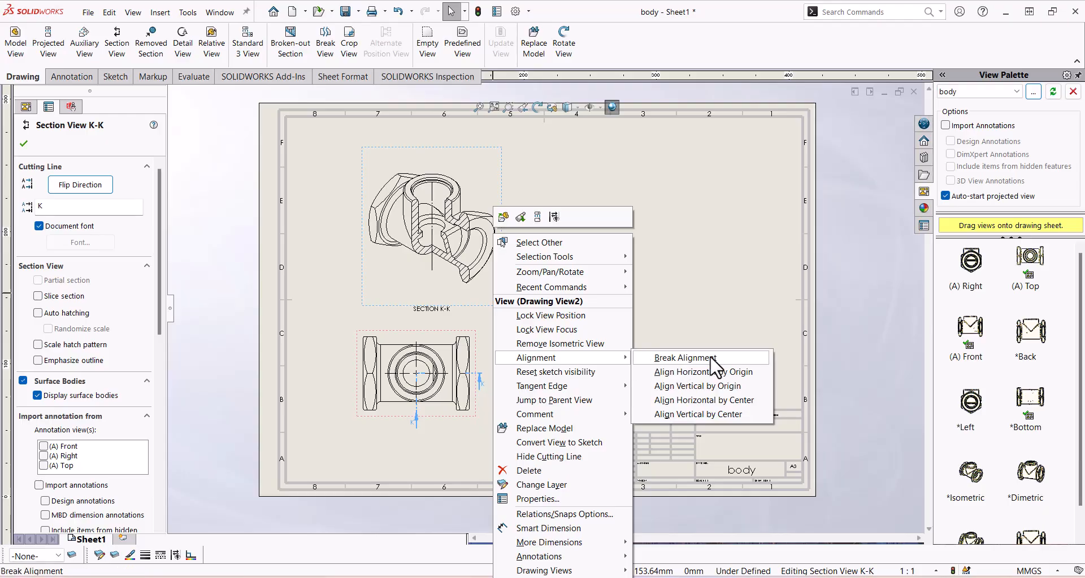
click(684, 359)
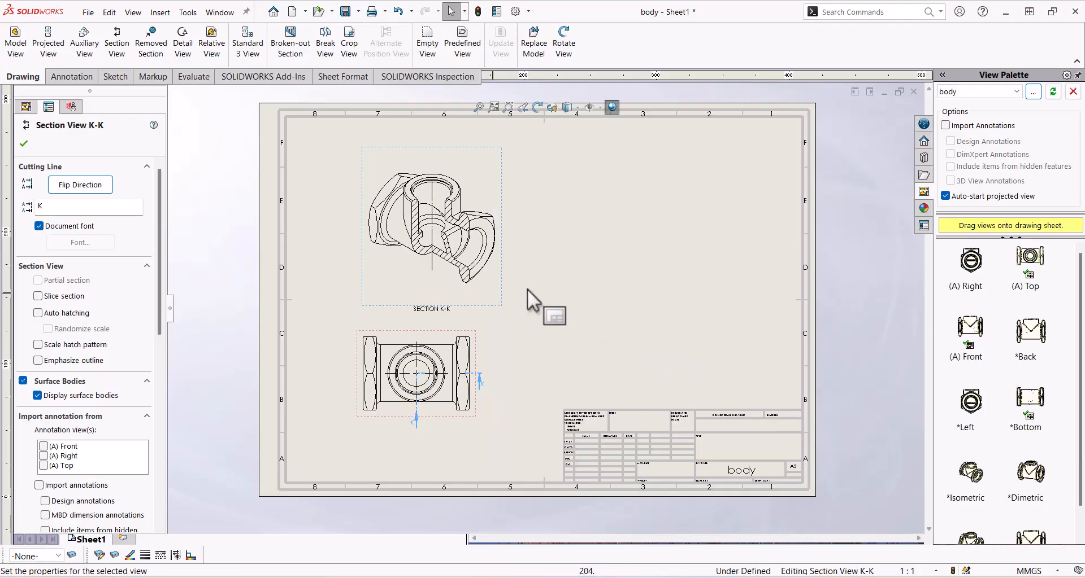
drag(520, 308, 765, 366)
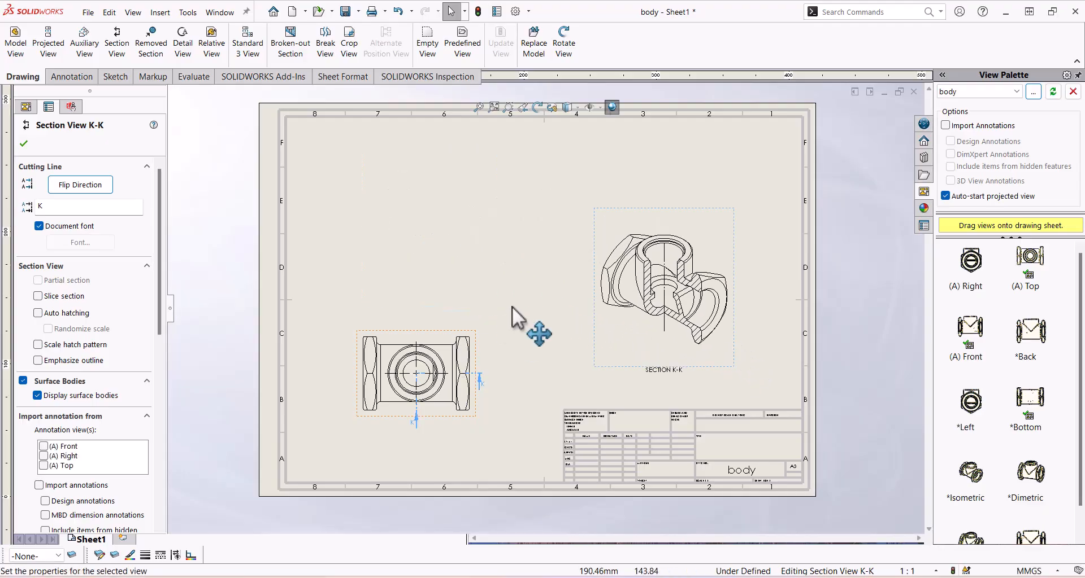
click(520, 331)
Create a half section cutting the top view's lower-left quarter, place it above that view, and make it an isometric section view.
scroll(519, 329, down, 2)
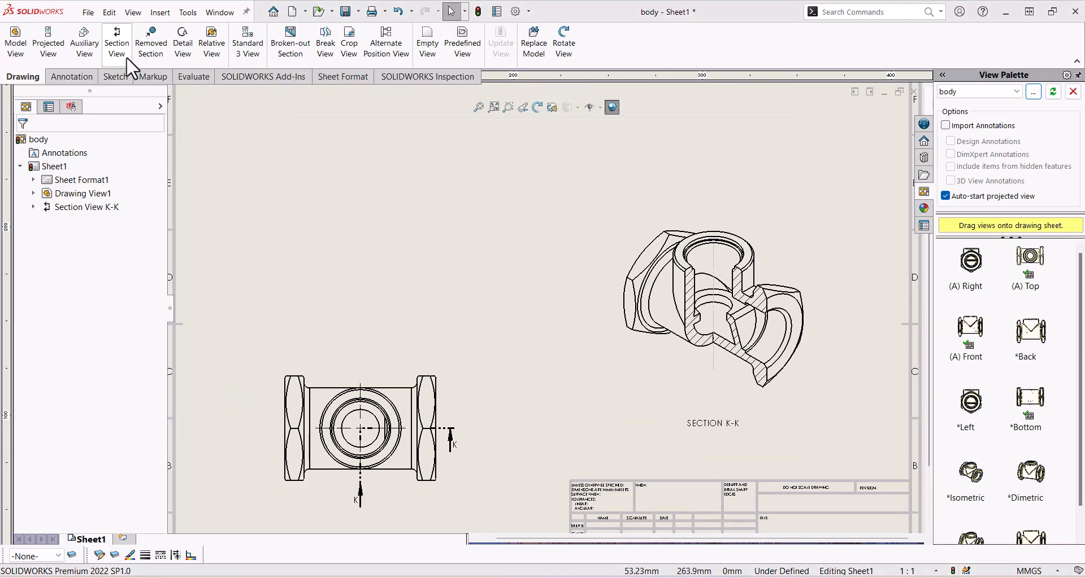
click(116, 39)
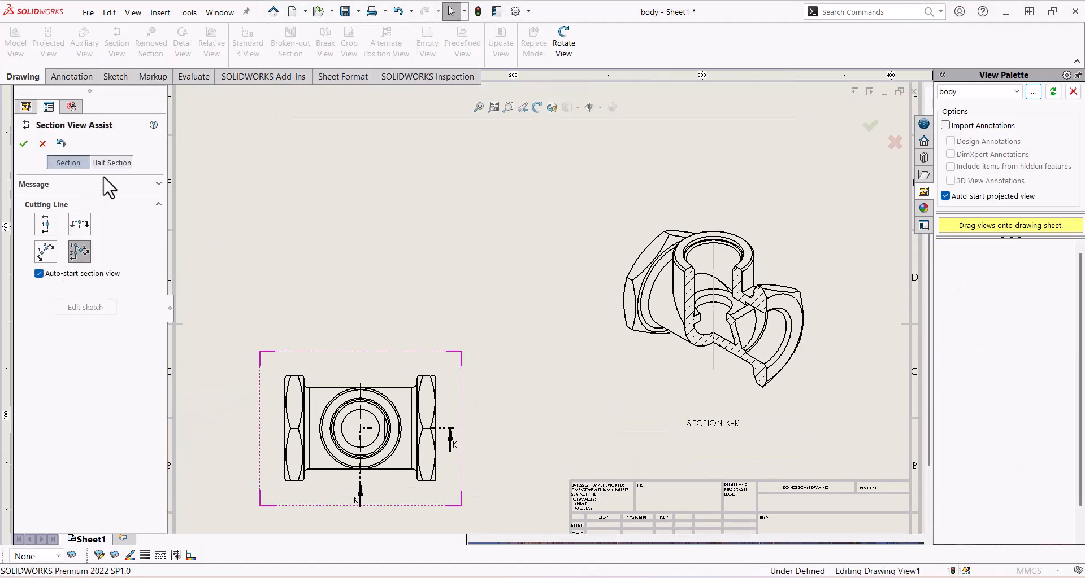
click(112, 163)
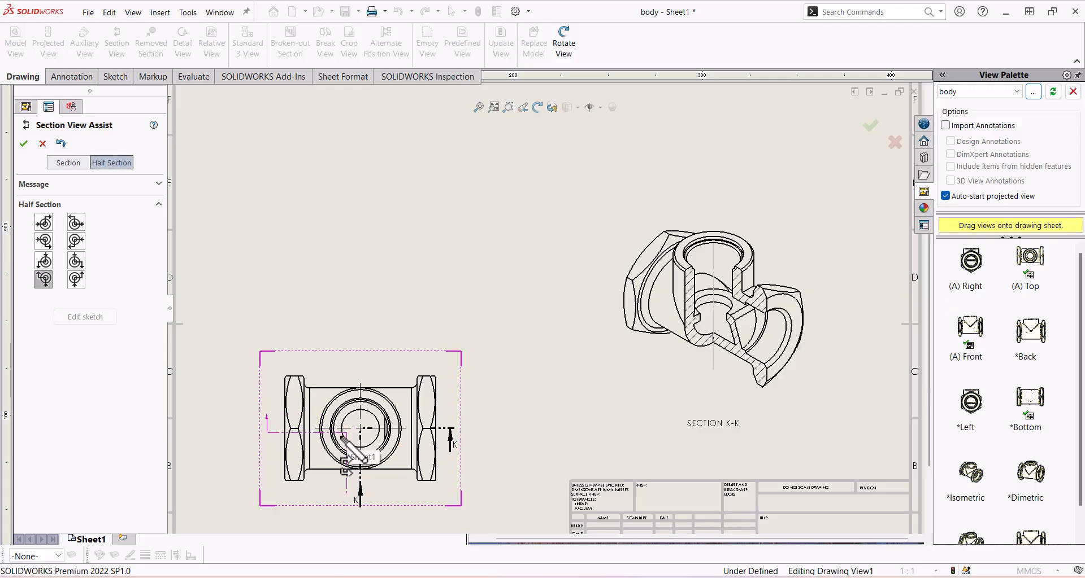
click(360, 429)
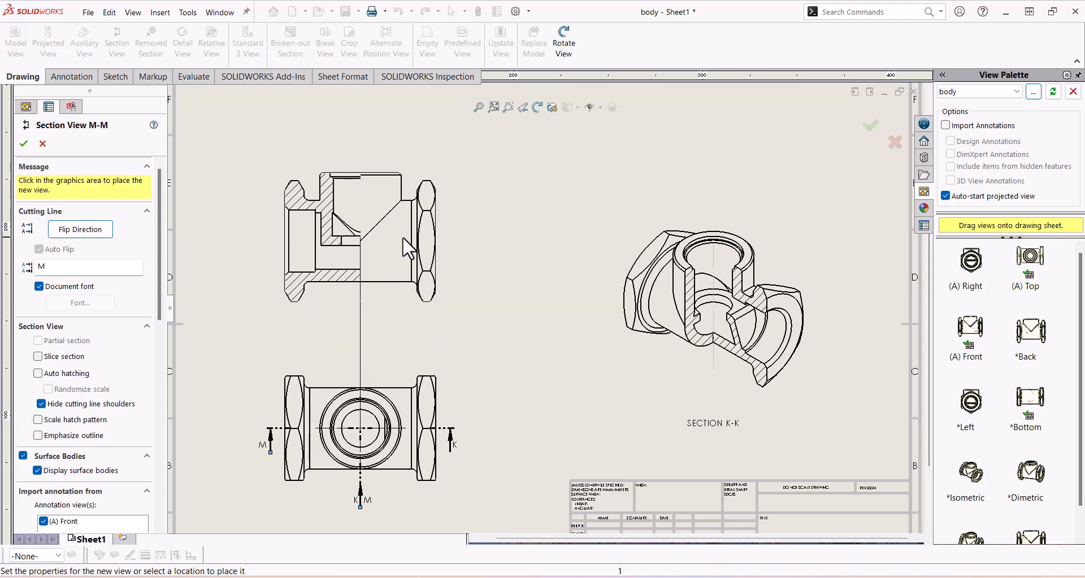
click(402, 236)
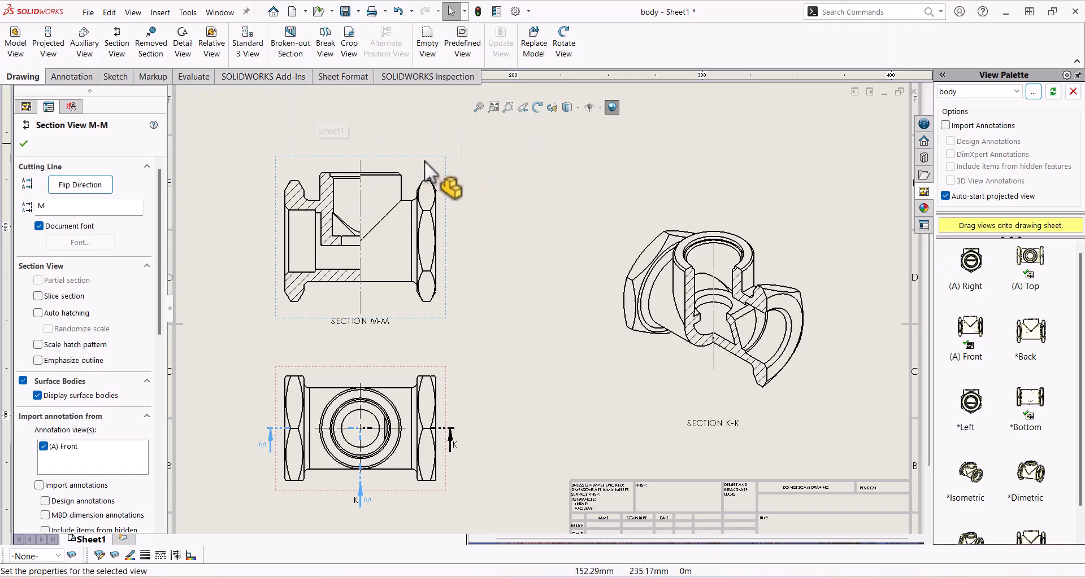
right_click(448, 188)
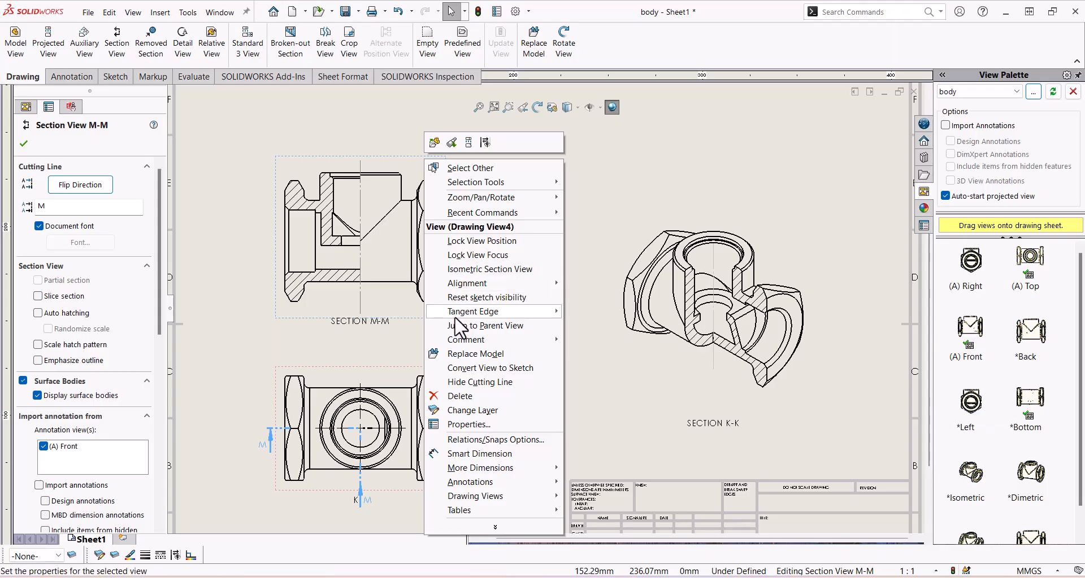
click(489, 269)
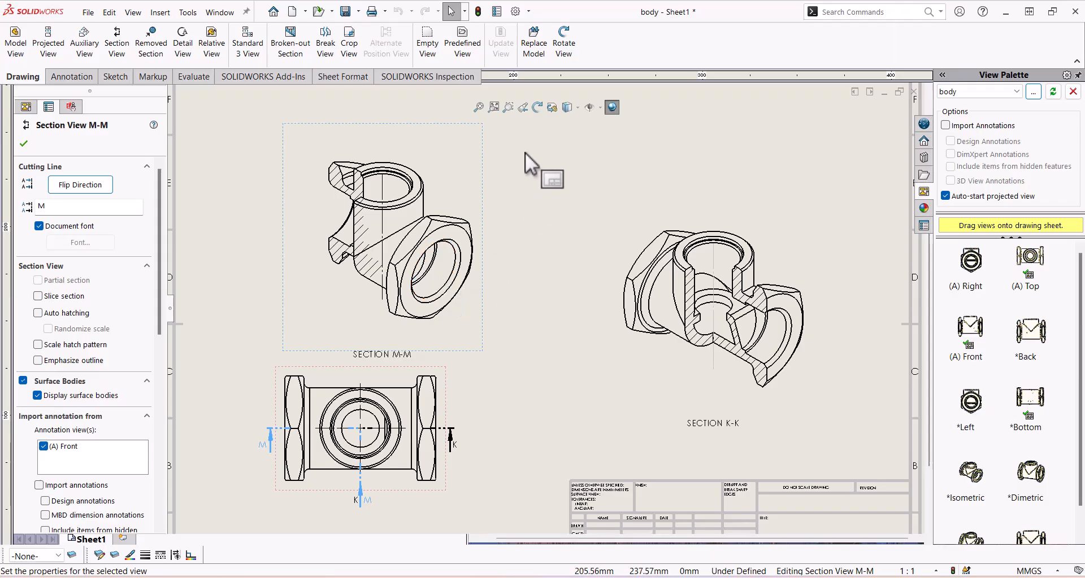
Rotate the new isometric section in 3D Drawing View until its cut faces point forward and the neck stands upright.
click(552, 109)
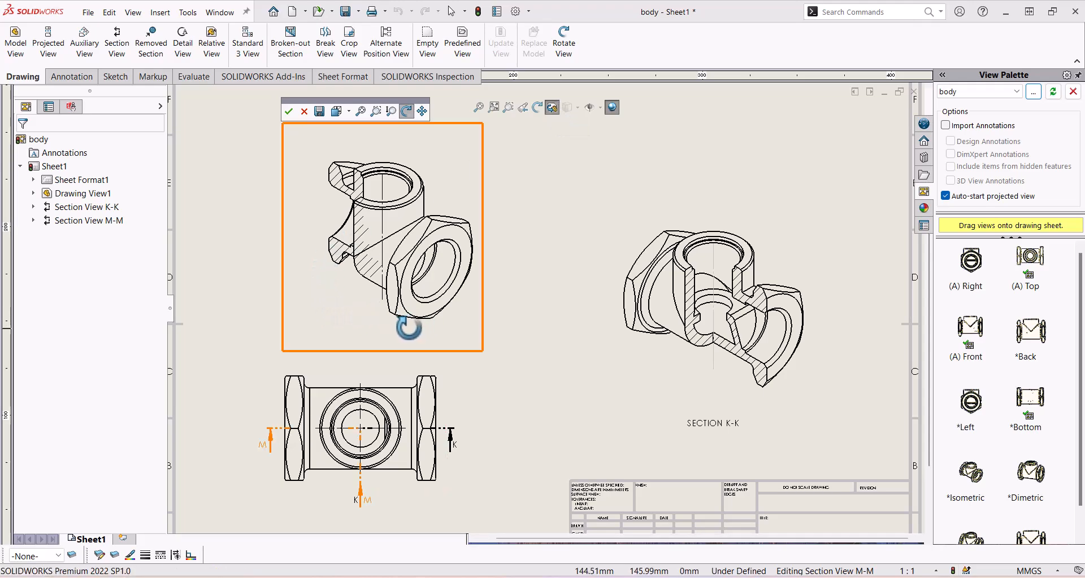
mouse_move(421, 327)
mouse_down()
mouse_move(445, 331)
mouse_move(317, 201)
mouse_move(318, 230)
mouse_move(339, 258)
mouse_move(426, 278)
mouse_move(476, 193)
mouse_move(429, 131)
mouse_move(383, 235)
mouse_move(324, 177)
mouse_move(304, 85)
mouse_move(374, 80)
mouse_move(368, 249)
mouse_move(327, 322)
mouse_move(346, 323)
mouse_up()
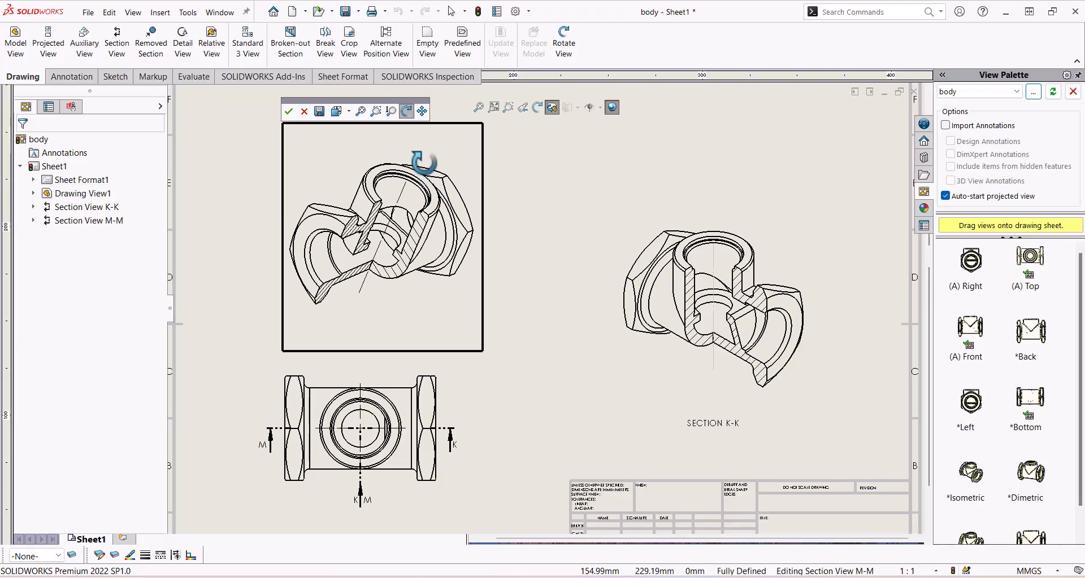
mouse_move(421, 151)
mouse_down()
mouse_move(405, 131)
mouse_move(448, 304)
mouse_move(487, 267)
mouse_up()
scroll(477, 274, up, 1)
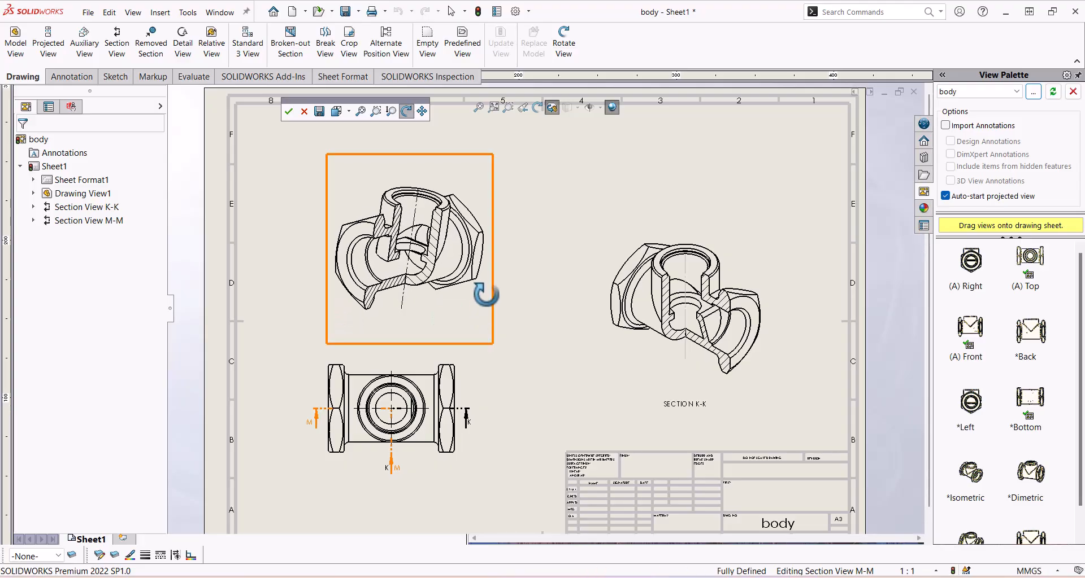
drag(485, 281, 486, 265)
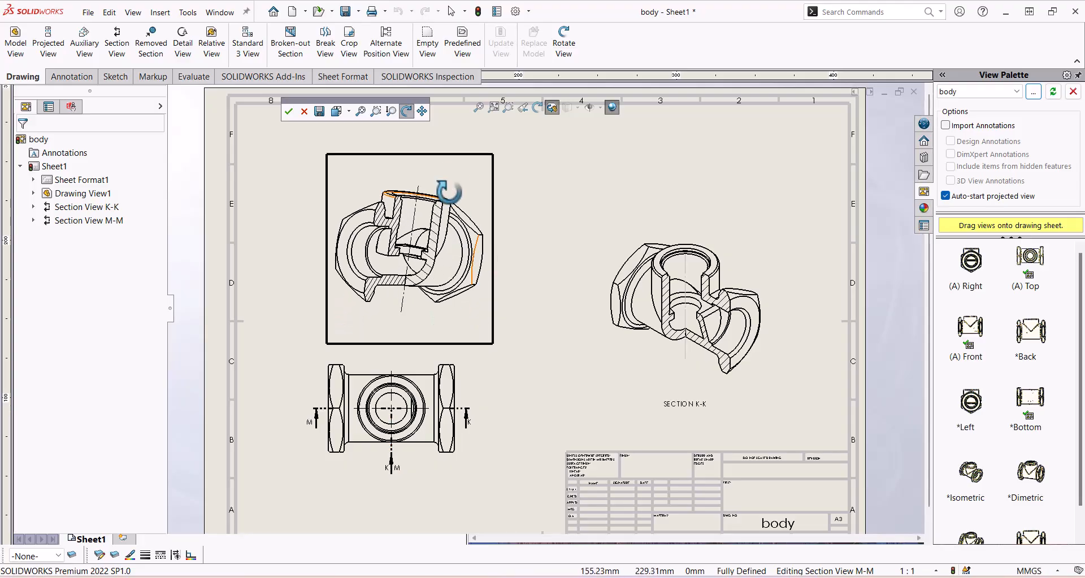
scroll(424, 168, up, 1)
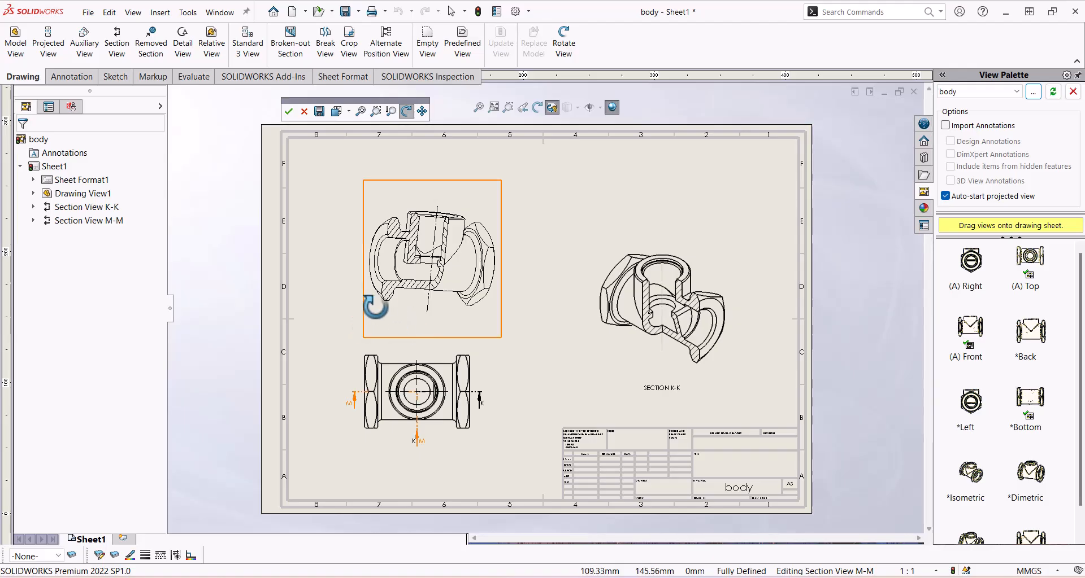
drag(375, 307, 395, 336)
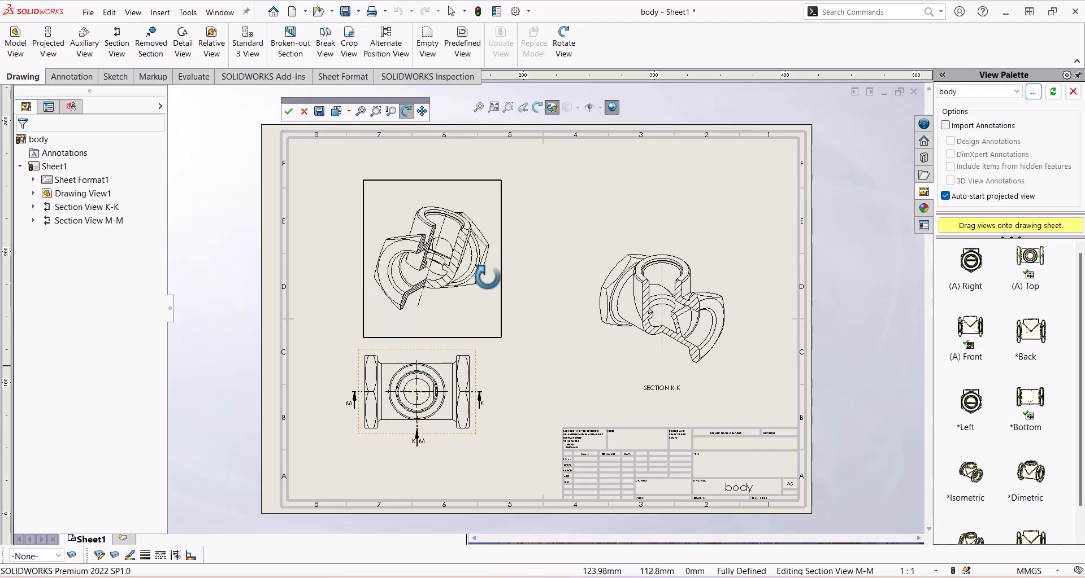
drag(486, 243, 467, 209)
scroll(469, 209, up, 4)
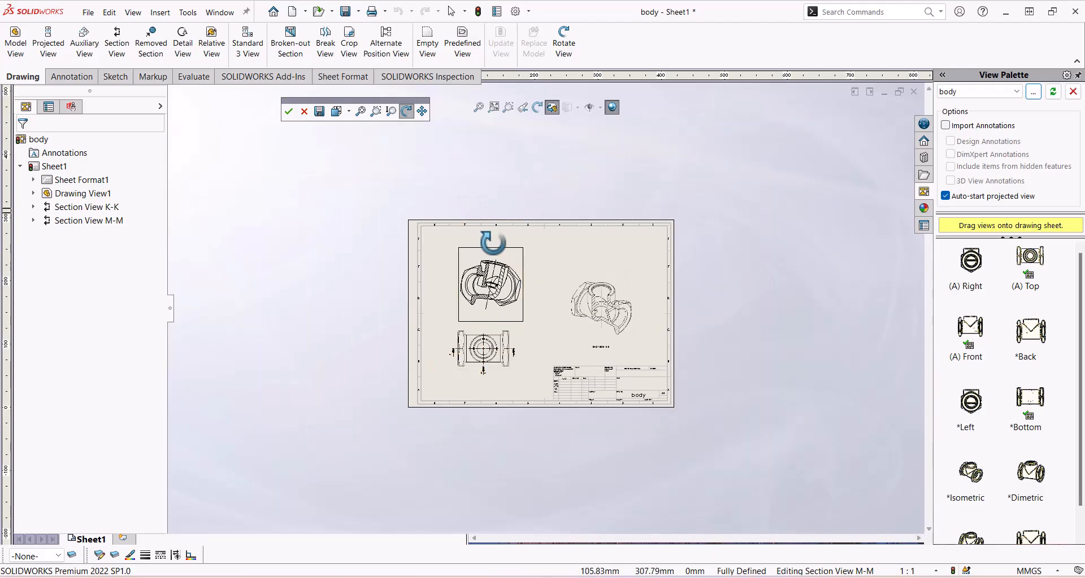
scroll(491, 240, down, 3)
drag(540, 302, 545, 341)
scroll(545, 340, down, 10)
scroll(591, 377, up, 4)
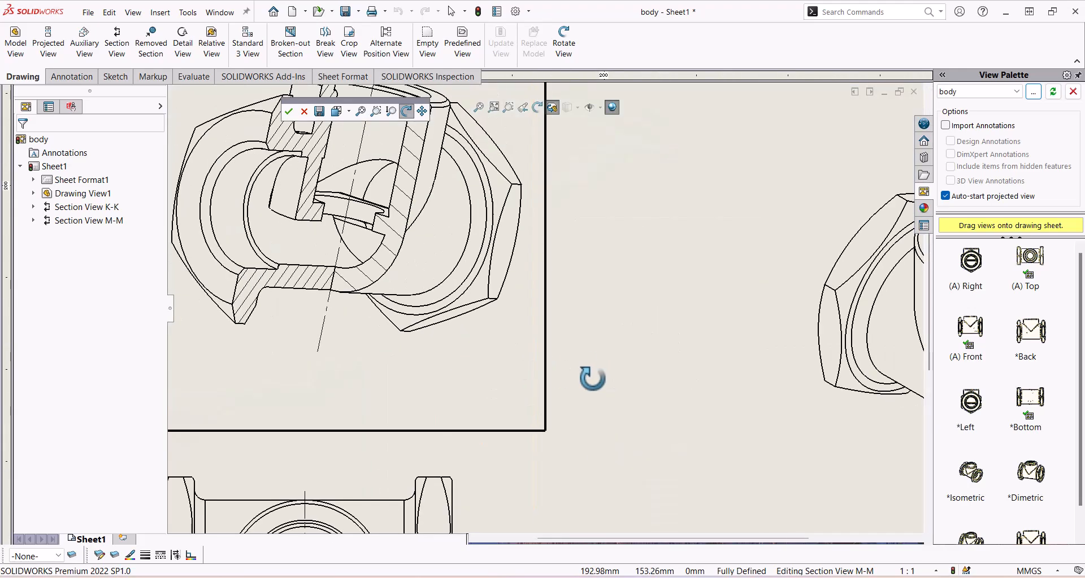
scroll(496, 358, up, 2)
drag(369, 332, 485, 309)
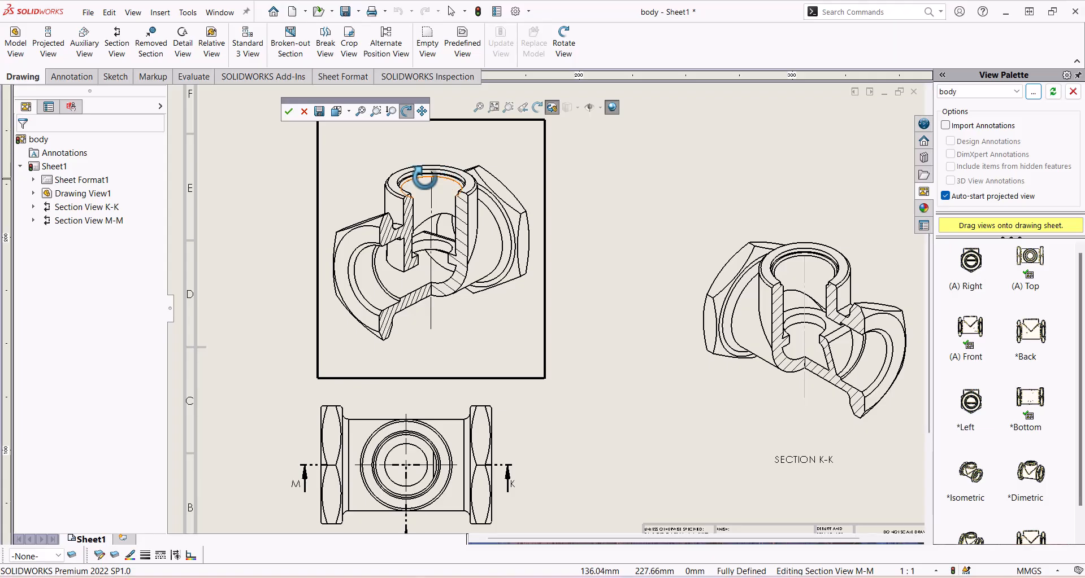
Shift the model slightly within section view M-M, keep its rotated 3D orientation, and move the view straight up clear of the top view.
click(421, 111)
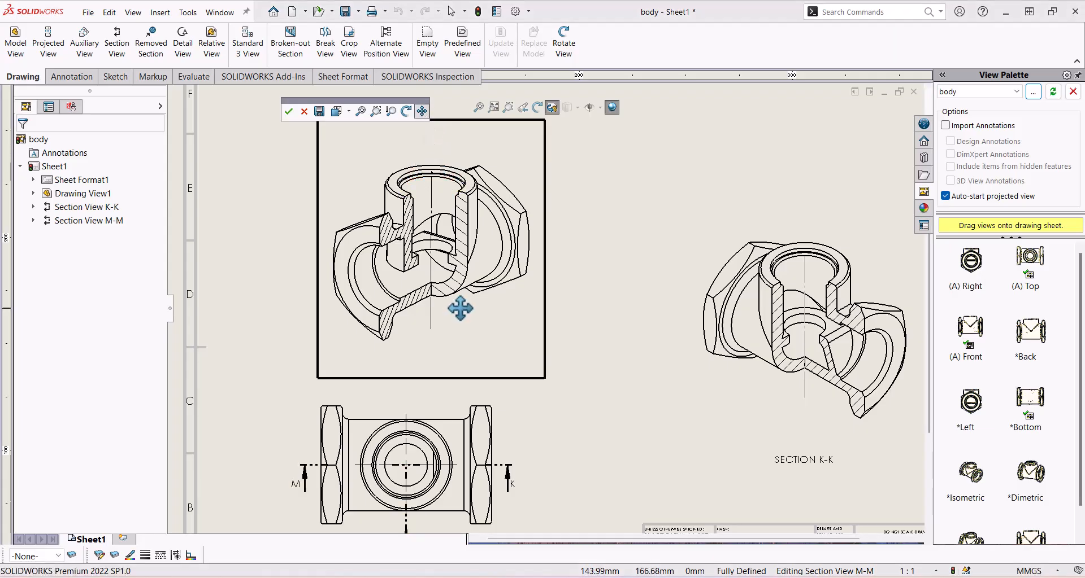
drag(457, 279, 463, 310)
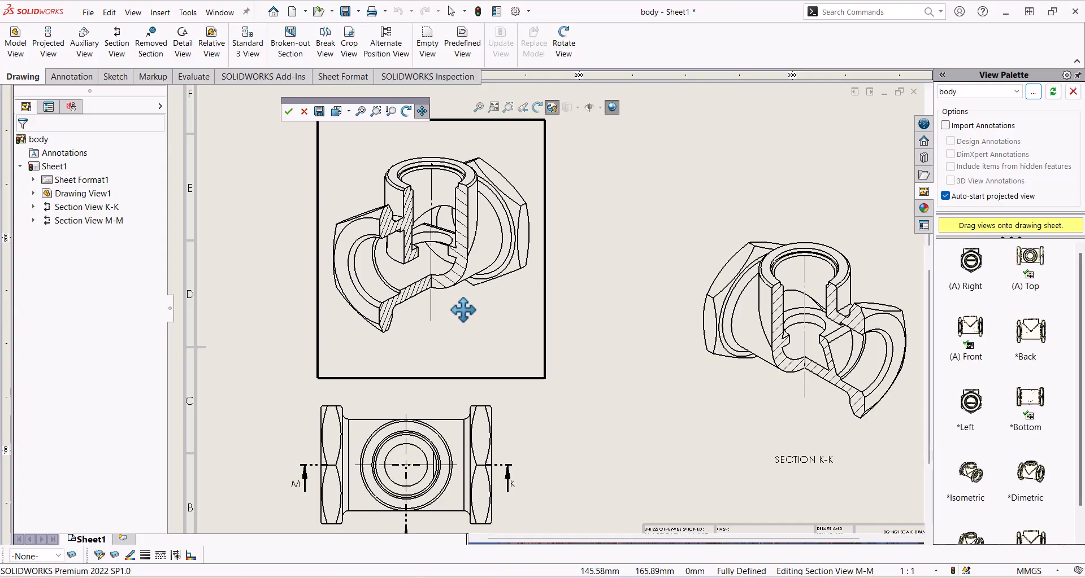
click(288, 112)
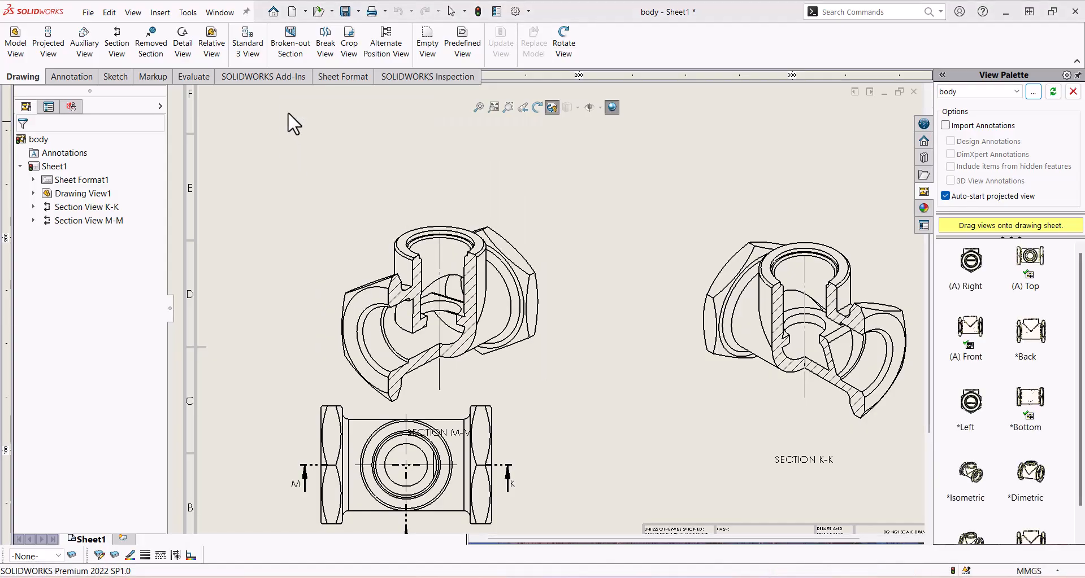
click(547, 324)
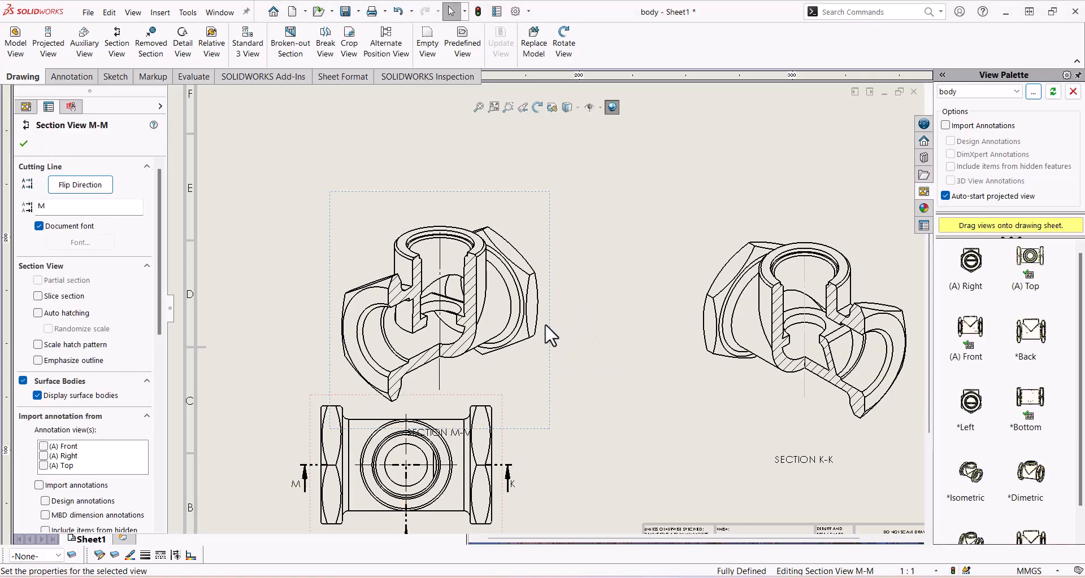
drag(547, 341, 554, 272)
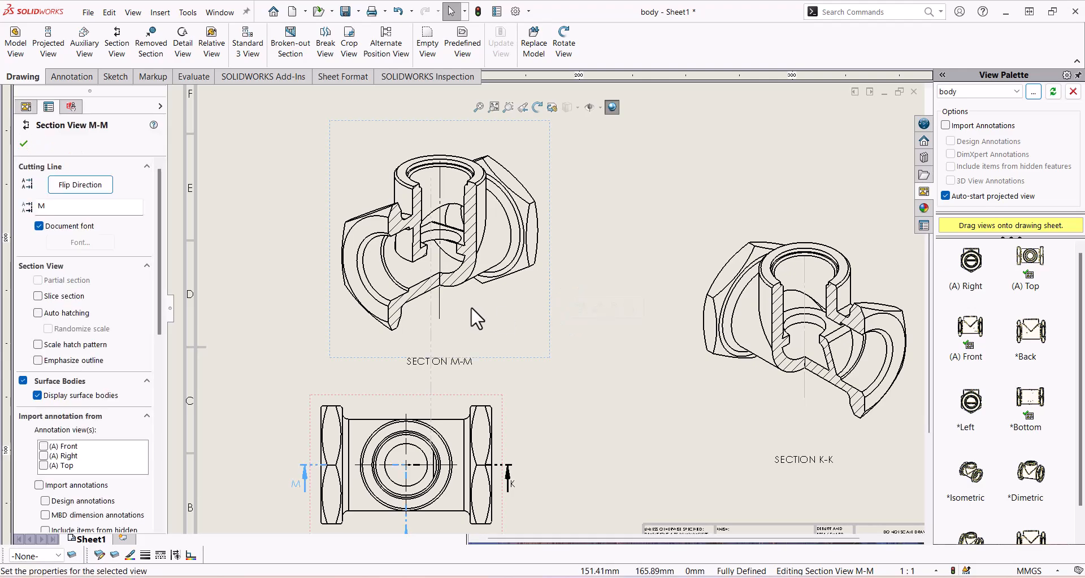
Break section view M-M's alignment with the top view and move it to the sheet's upper-left corner area.
right_click(535, 308)
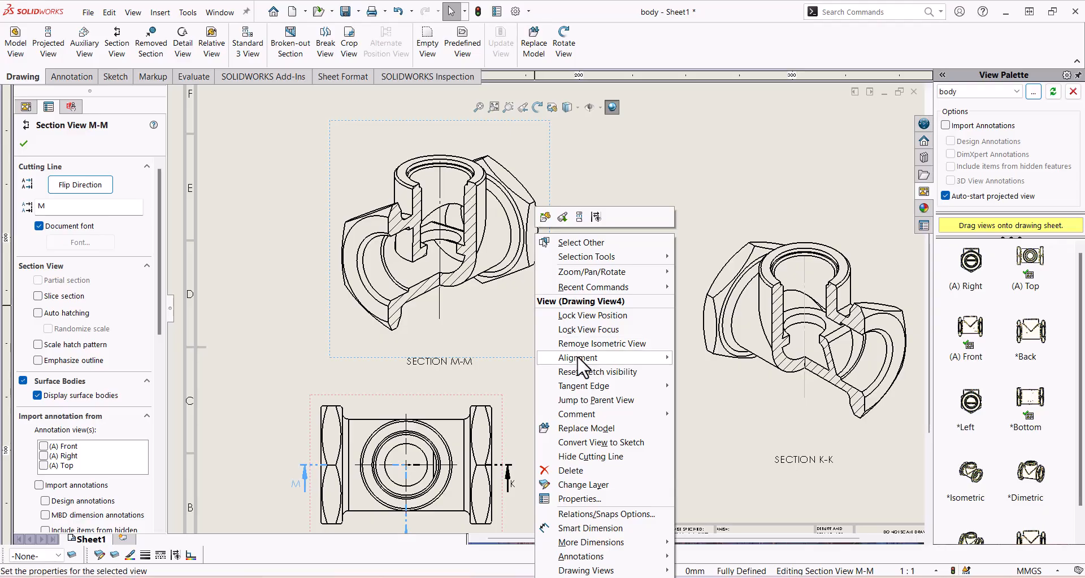
mouse_move(577, 358)
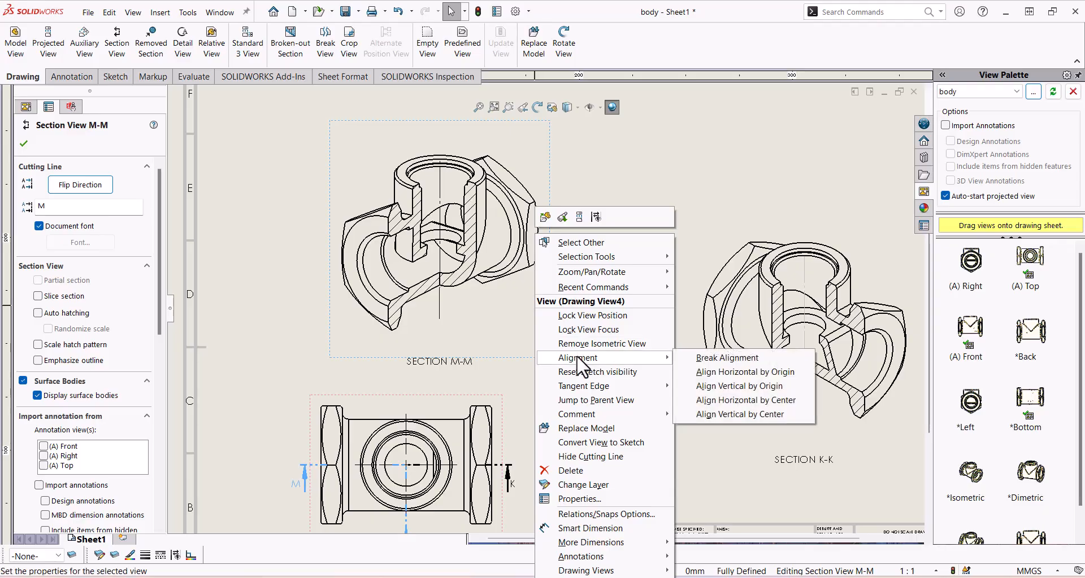
click(715, 359)
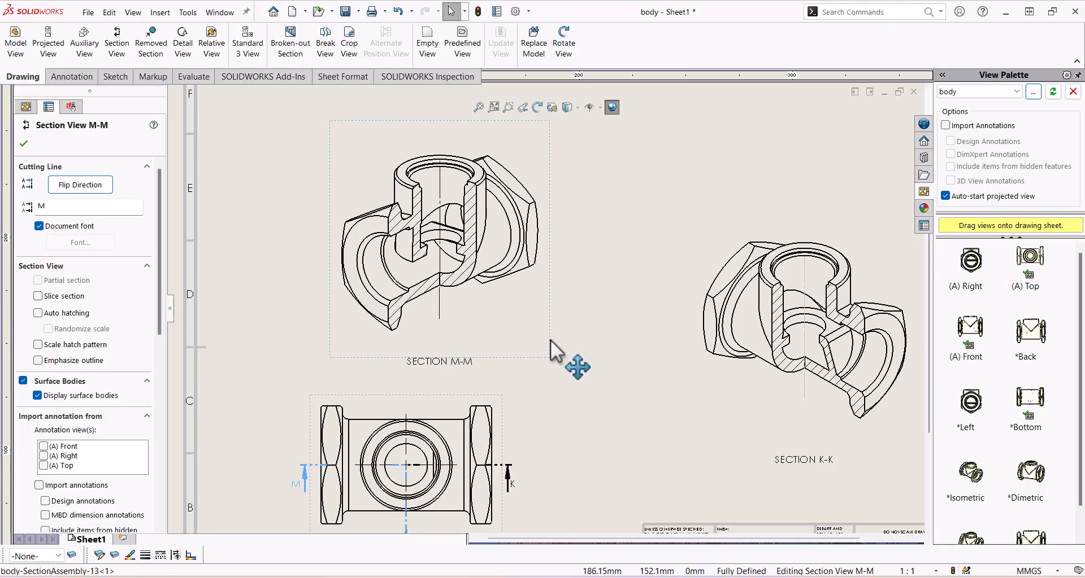
drag(550, 340, 471, 324)
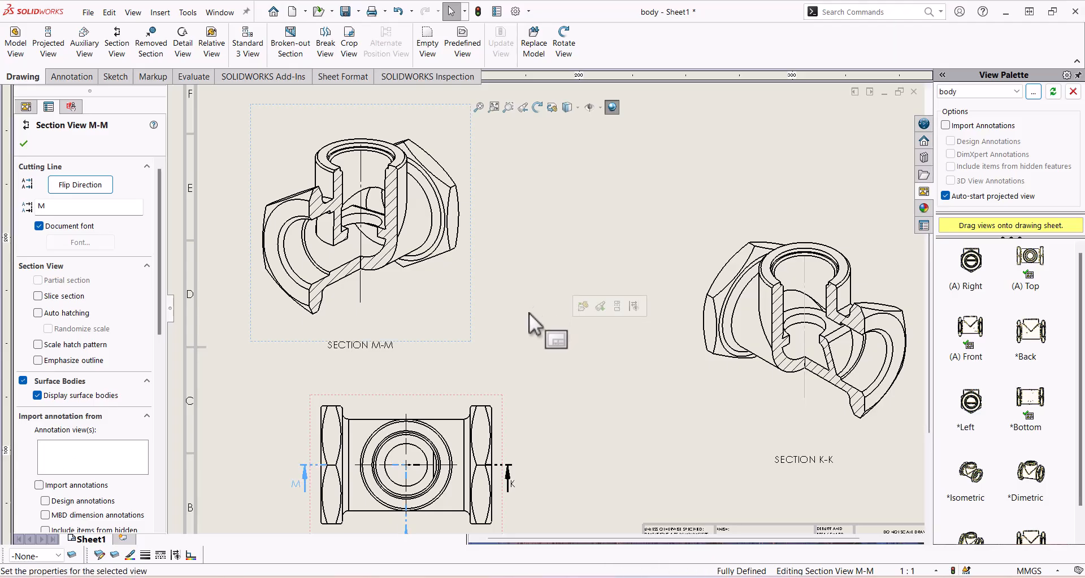
scroll(529, 315, up, 2)
scroll(534, 327, down, 1)
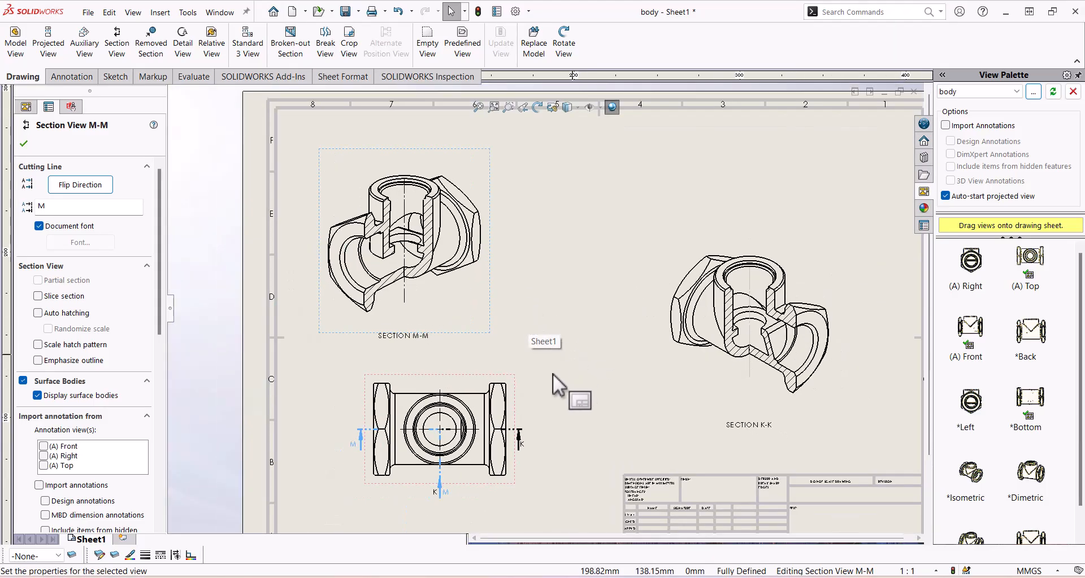
scroll(551, 374, up, 2)
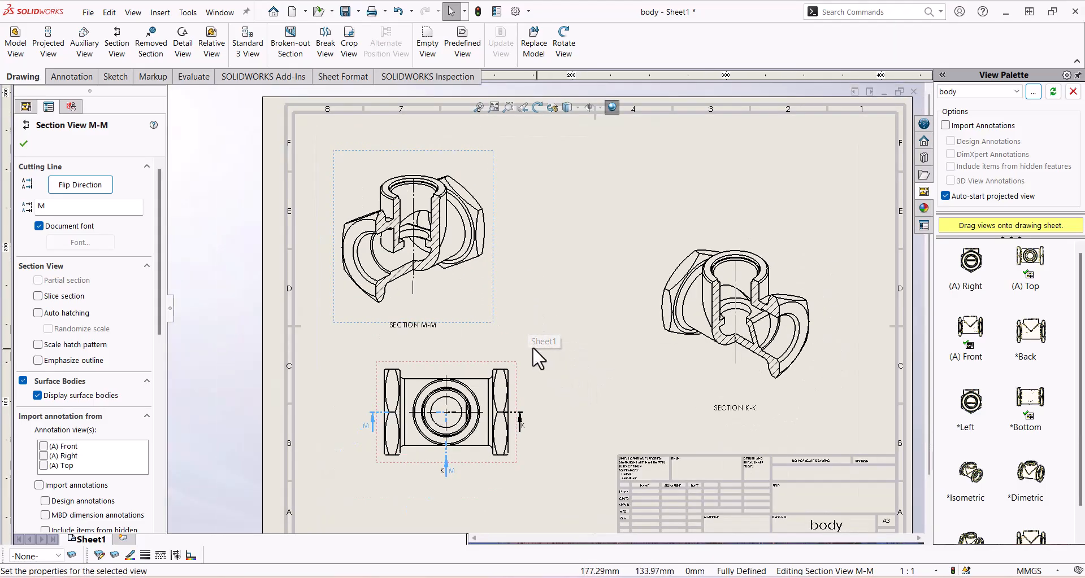